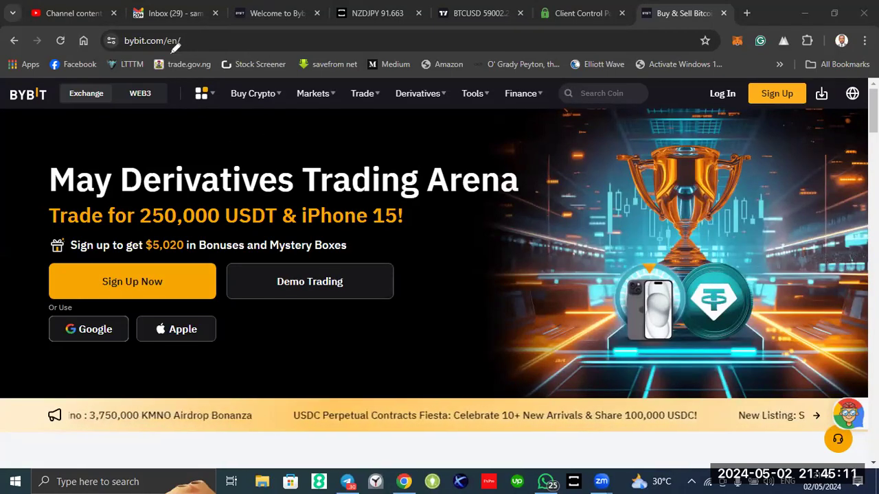
# Open Bybit's Create Account registration form with Sign Up Now.
pyautogui.moveTo(126, 46)
pyautogui.mouseDown()
pyautogui.moveTo(183, 48)
pyautogui.moveTo(189, 37)
pyautogui.moveTo(144, 28)
pyautogui.moveTo(129, 36)
pyautogui.mouseUp()
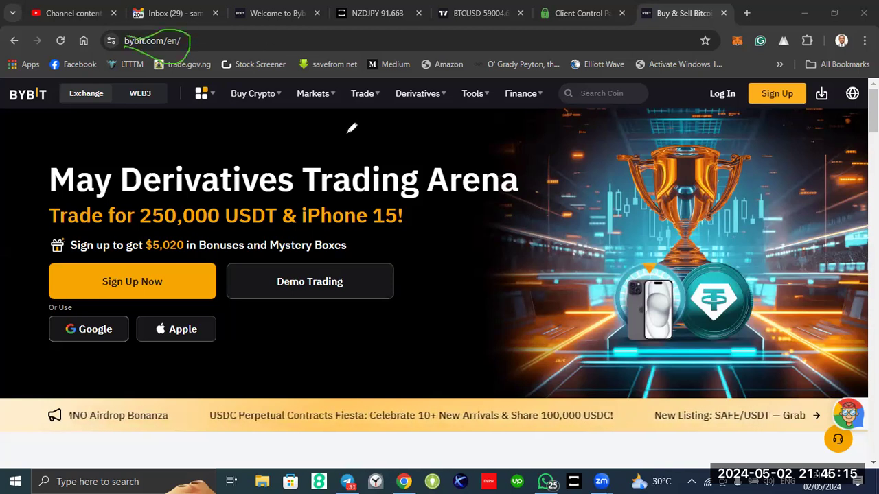
pyautogui.moveTo(172, 273)
pyautogui.mouseDown()
pyautogui.moveTo(106, 264)
pyautogui.moveTo(80, 288)
pyautogui.moveTo(177, 276)
pyautogui.mouseUp()
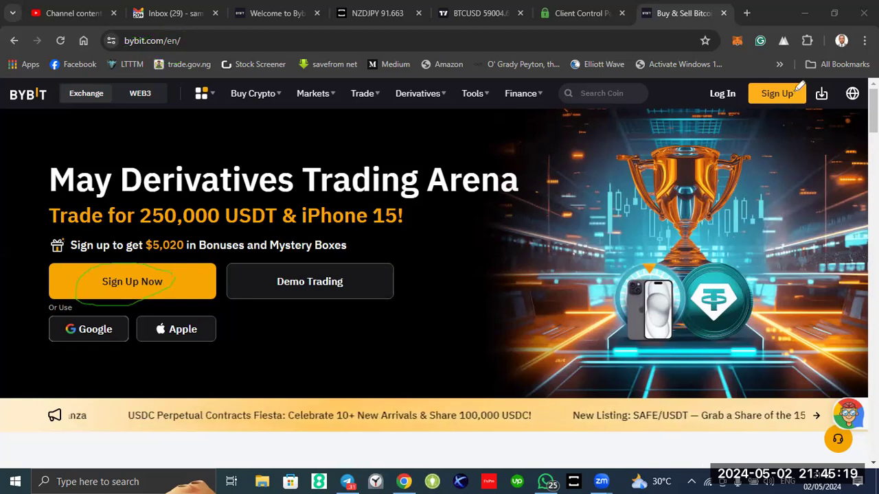
pyautogui.moveTo(750, 95)
pyautogui.mouseDown()
pyautogui.moveTo(776, 108)
pyautogui.moveTo(797, 88)
pyautogui.moveTo(752, 88)
pyautogui.mouseUp()
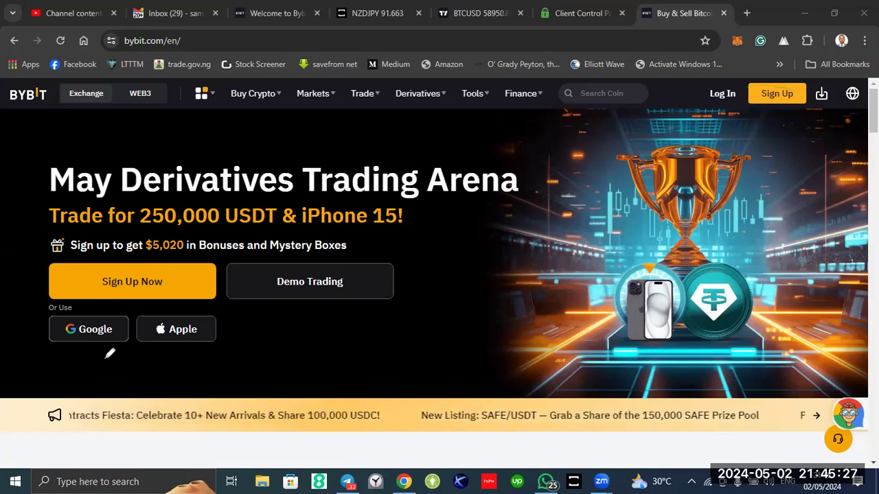
pyautogui.moveTo(115, 341)
pyautogui.mouseDown()
pyautogui.moveTo(103, 317)
pyautogui.moveTo(69, 334)
pyautogui.moveTo(113, 338)
pyautogui.mouseUp()
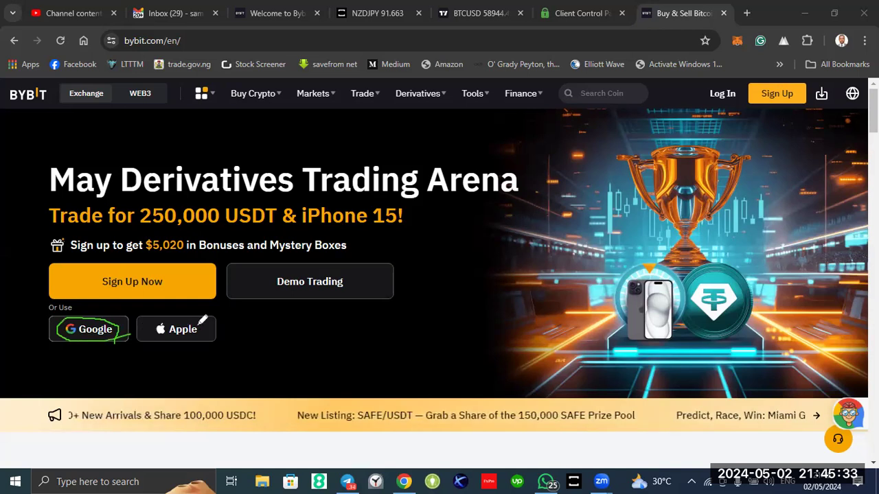
pyautogui.moveTo(157, 319)
pyautogui.mouseDown()
pyautogui.moveTo(151, 335)
pyautogui.moveTo(202, 340)
pyautogui.moveTo(196, 324)
pyautogui.mouseUp()
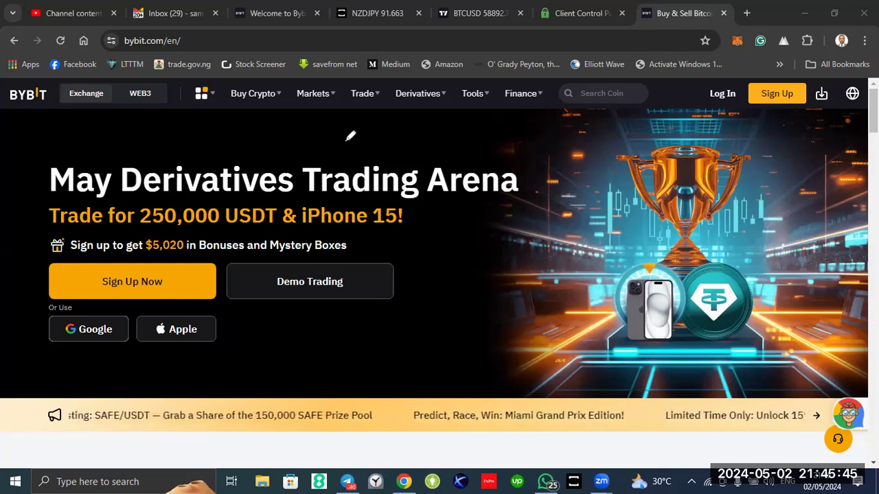
pyautogui.moveTo(143, 49); pyautogui.dragTo(167, 48)
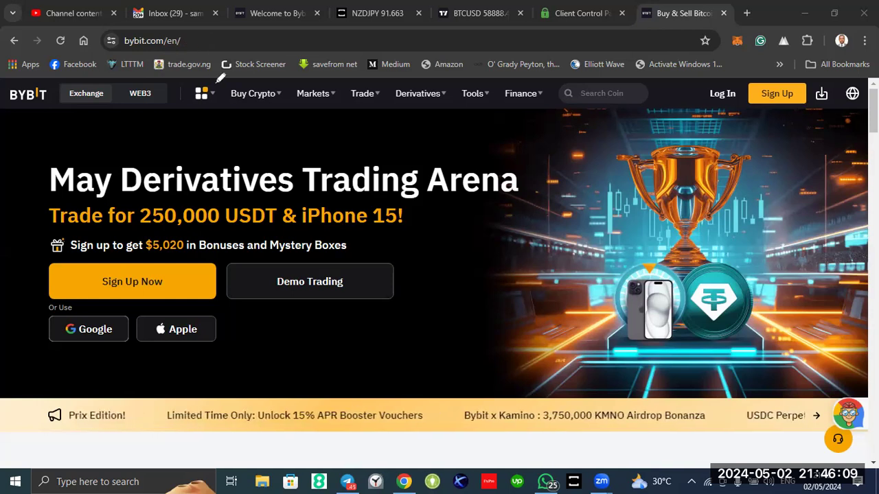
pyautogui.moveTo(165, 270)
pyautogui.mouseDown()
pyautogui.moveTo(85, 275)
pyautogui.moveTo(134, 294)
pyautogui.moveTo(180, 278)
pyautogui.moveTo(125, 270)
pyautogui.mouseUp()
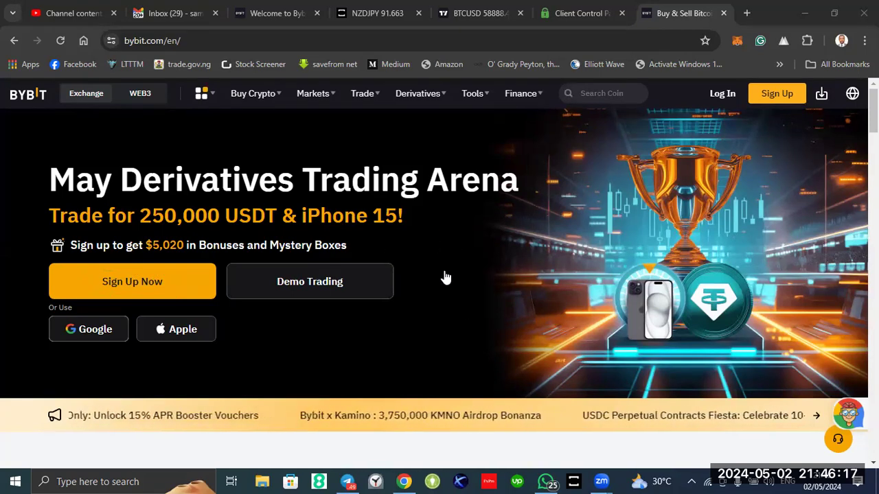
pyautogui.moveTo(822, 102)
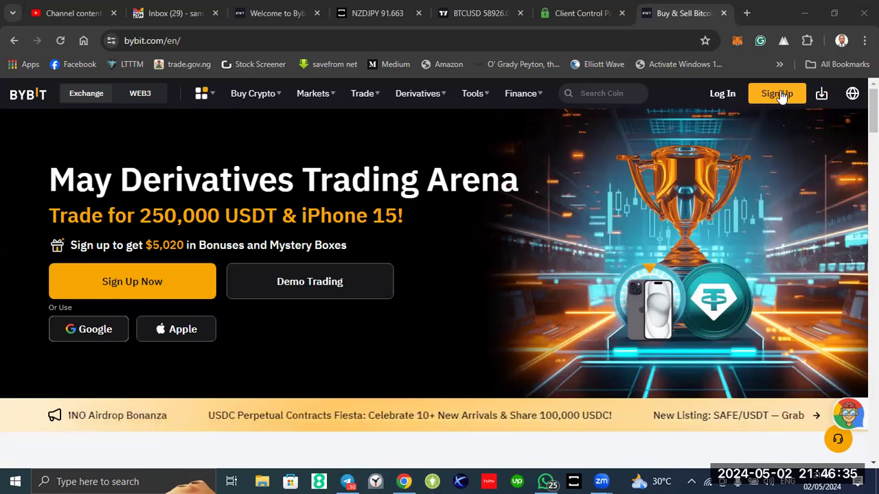
pyautogui.click(143, 281)
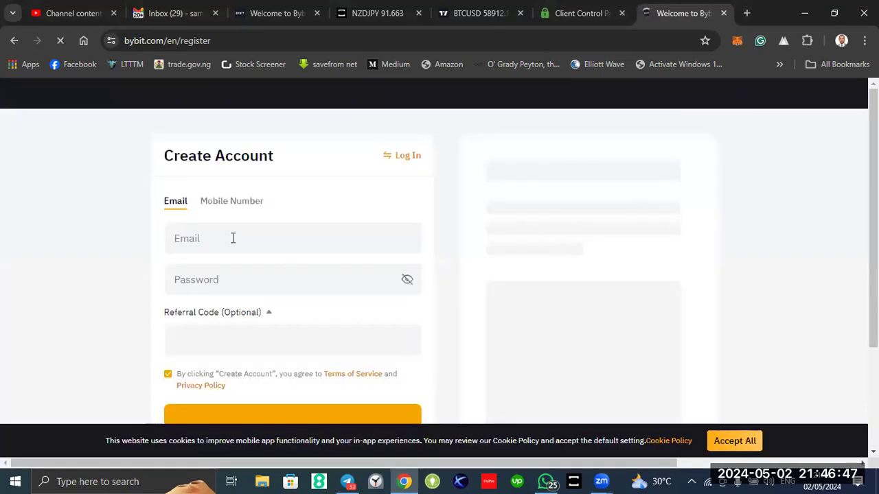
# Fill in the account's Gmail address, decline the suggested strong password, and toggle the referral code field.
pyautogui.click(232, 238)
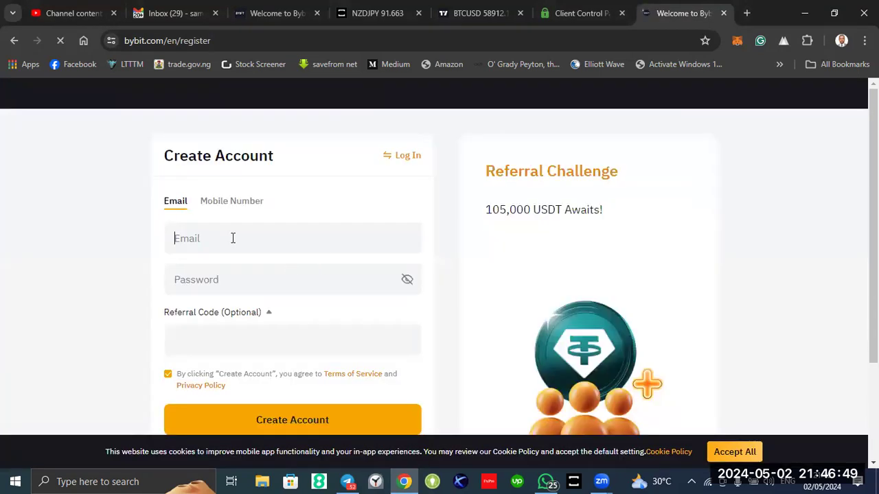
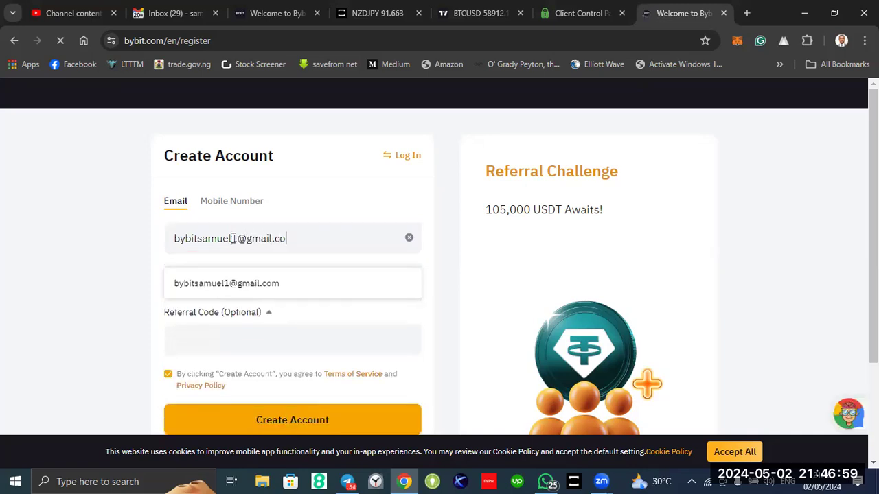
pyautogui.click(249, 281)
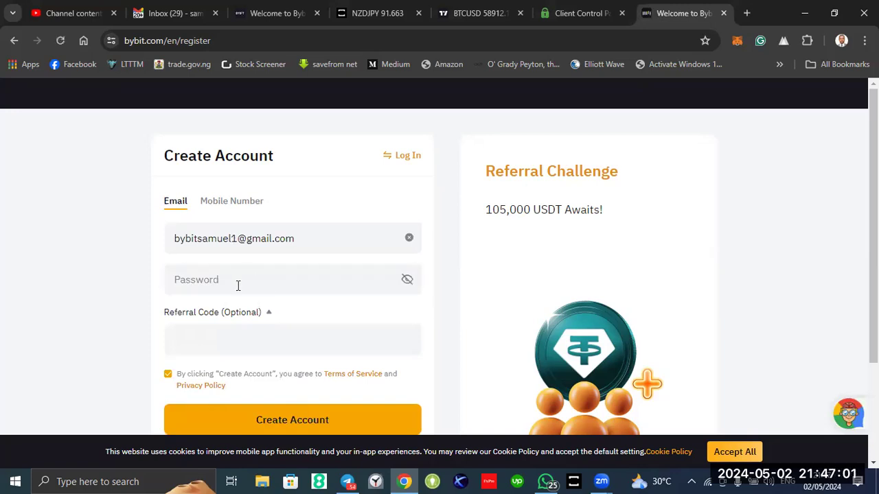
pyautogui.click(235, 283)
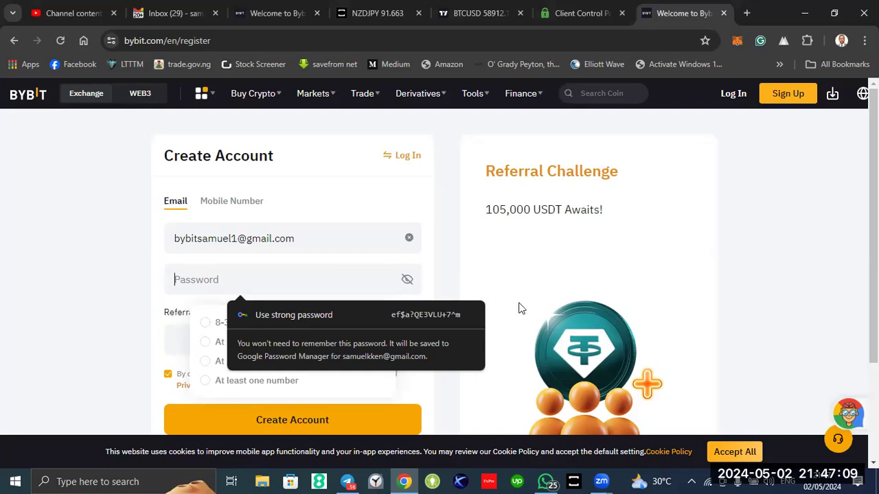
pyautogui.click(261, 299)
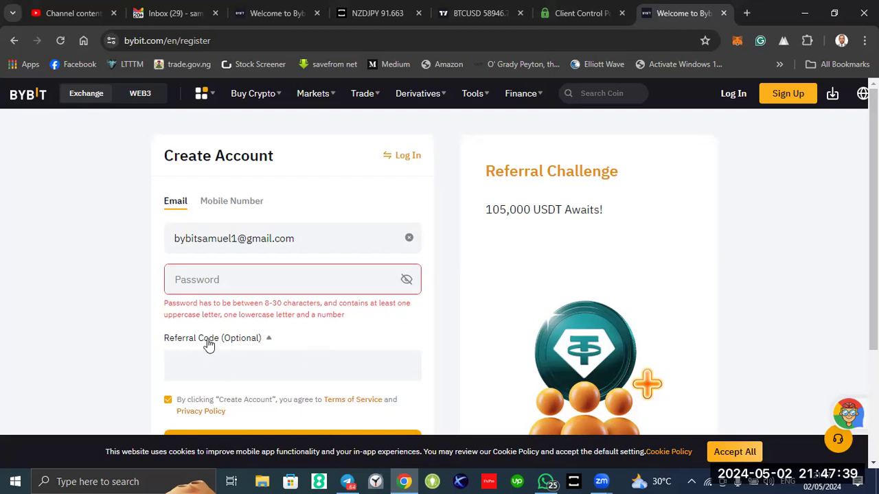
pyautogui.click(269, 341)
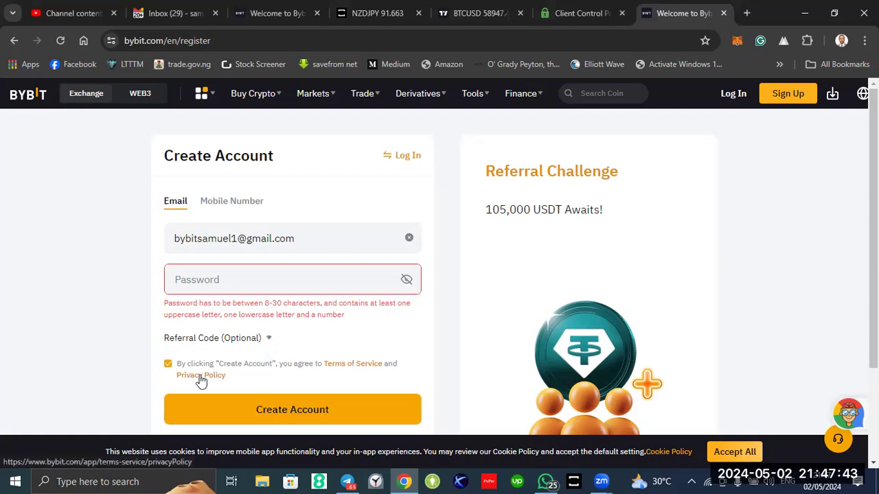
pyautogui.click(270, 341)
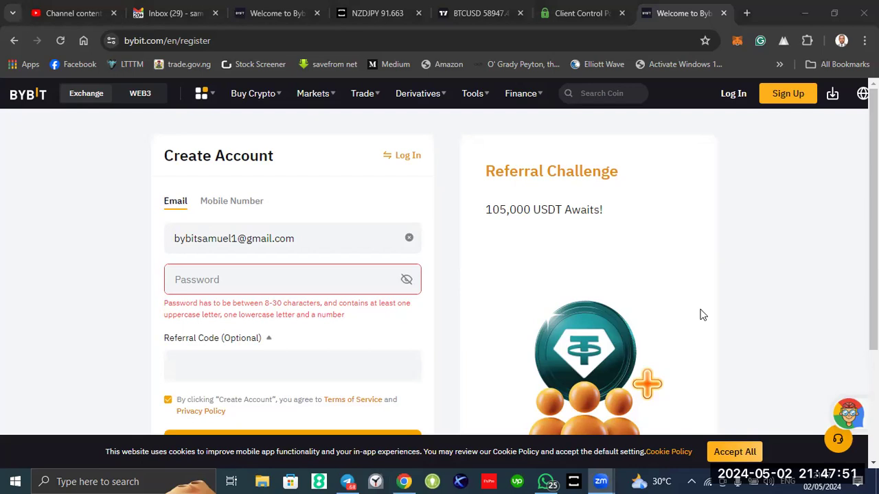
# Paste in the account password and submit, reaching the Verify your email code page.
pyautogui.hotkey('ctrl', 'v')
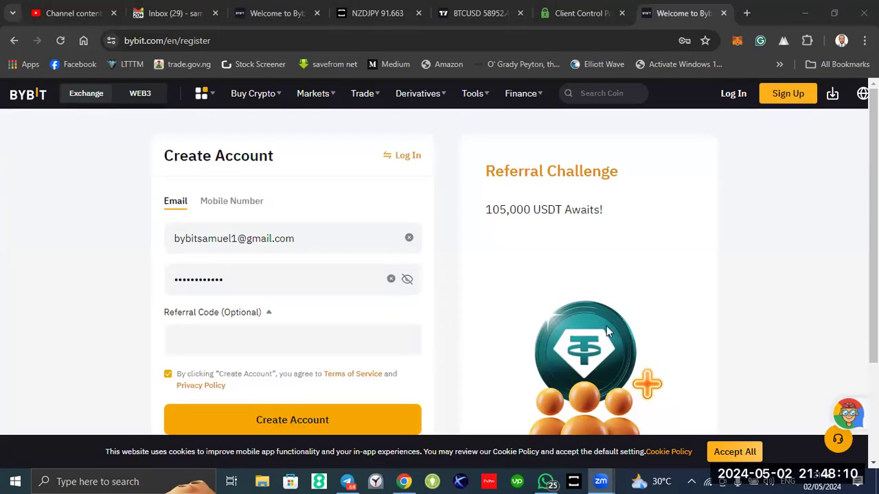
pyautogui.scroll(-1, 626, 239)
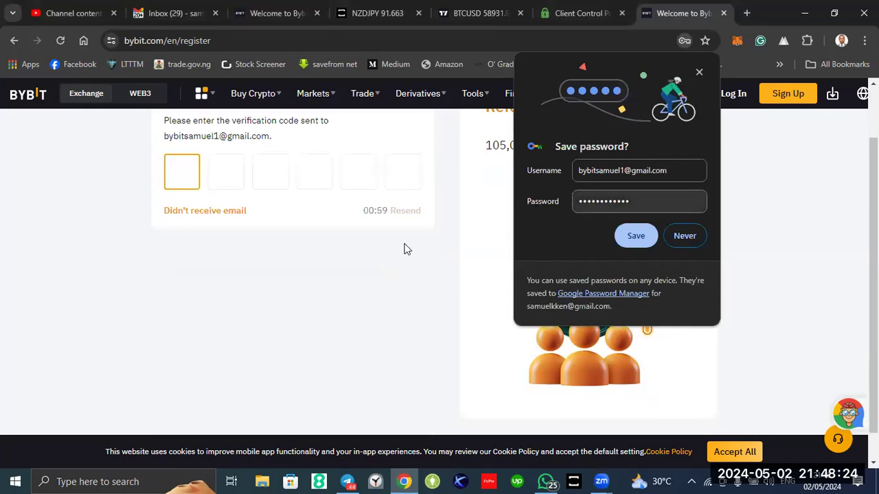
pyautogui.scroll(1, 406, 289)
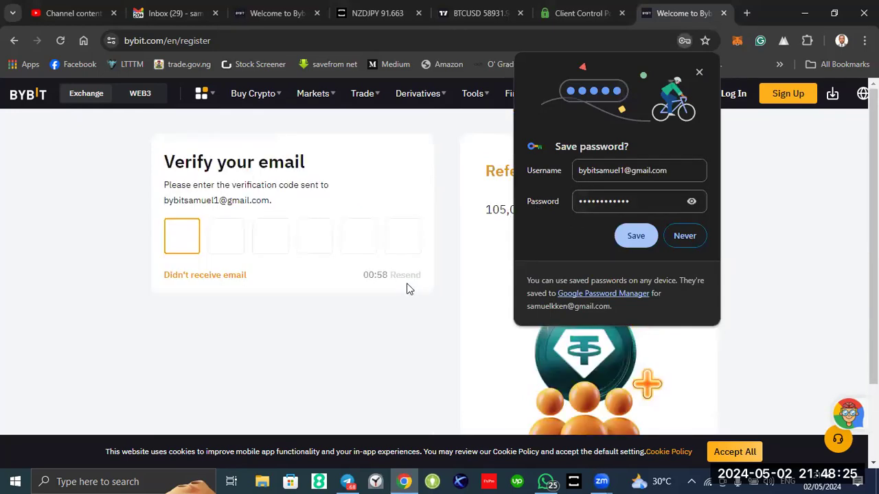
# Save the new Bybit password in Chrome's Save password popup.
pyautogui.click(637, 236)
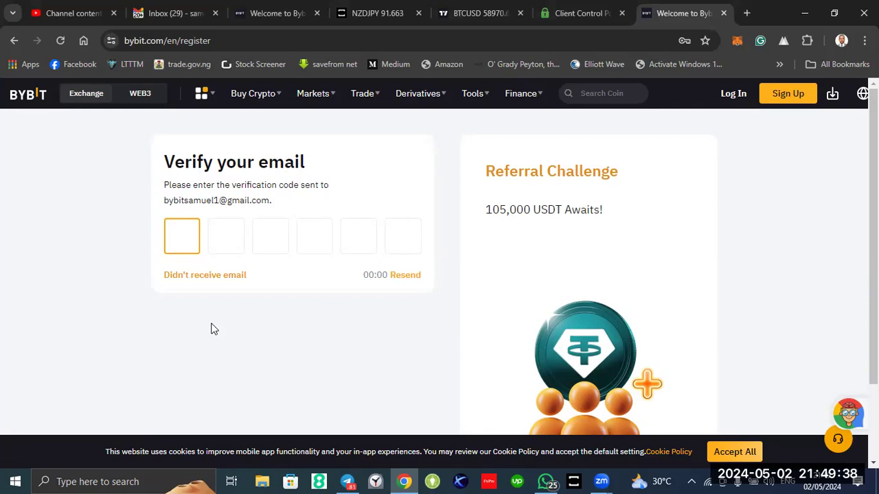
# Enter the emailed six-digit verification code, dismissing the download manager warnings along the way.
pyautogui.click(405, 393)
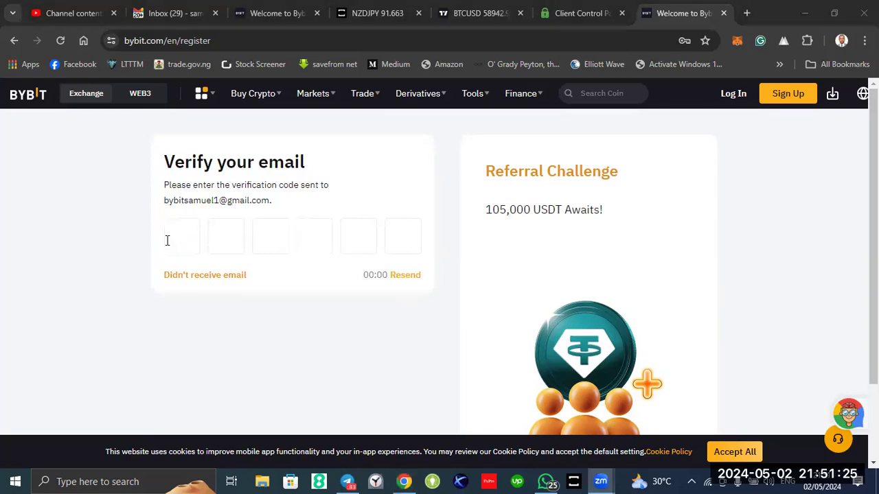
pyautogui.click(167, 241)
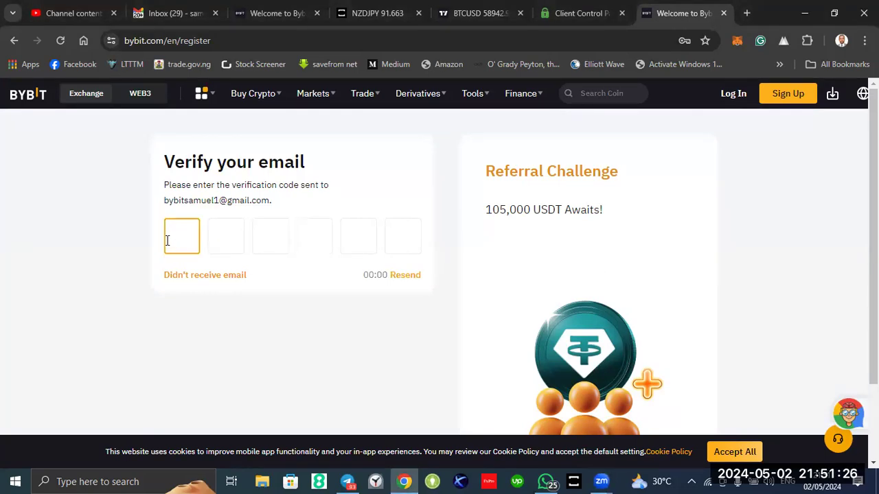
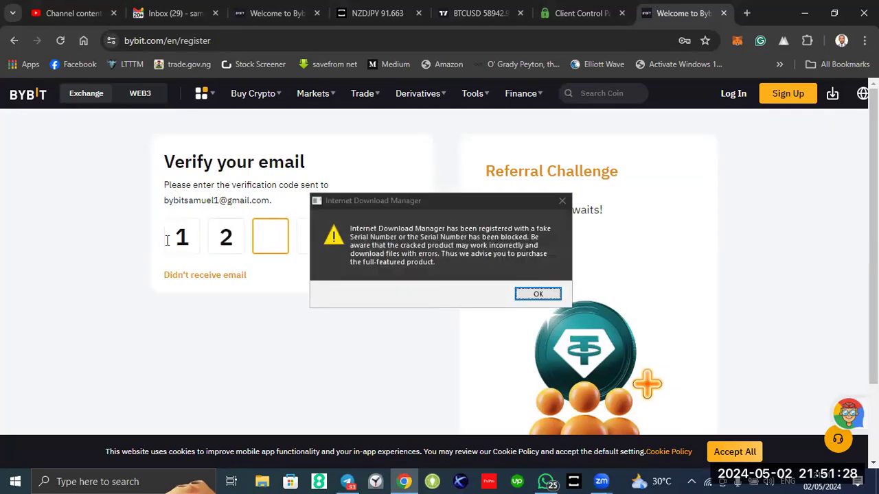
pyautogui.click(562, 201)
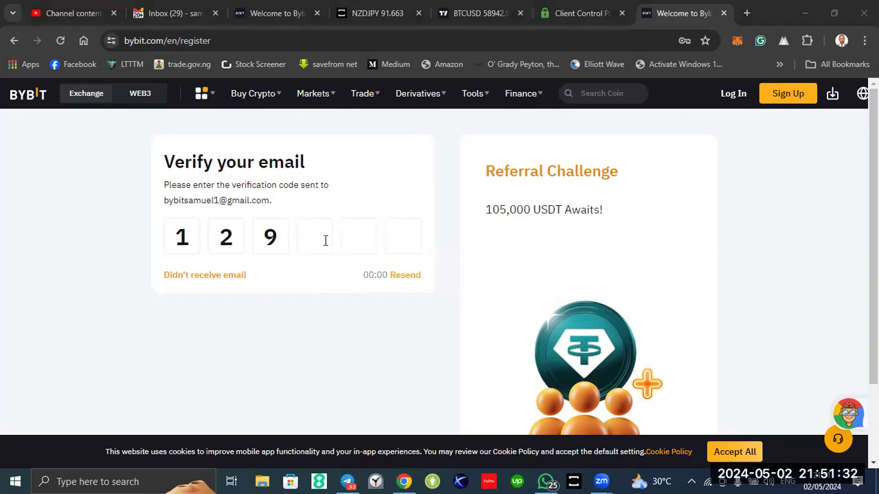
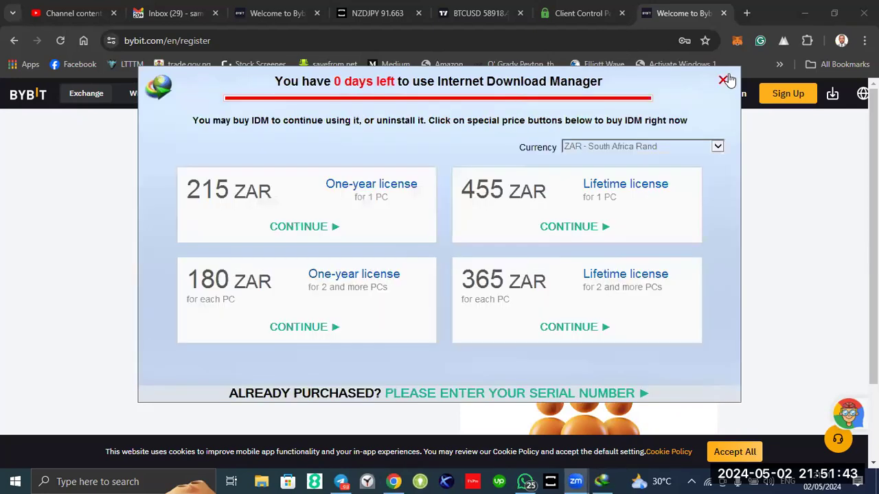
pyautogui.click(723, 80)
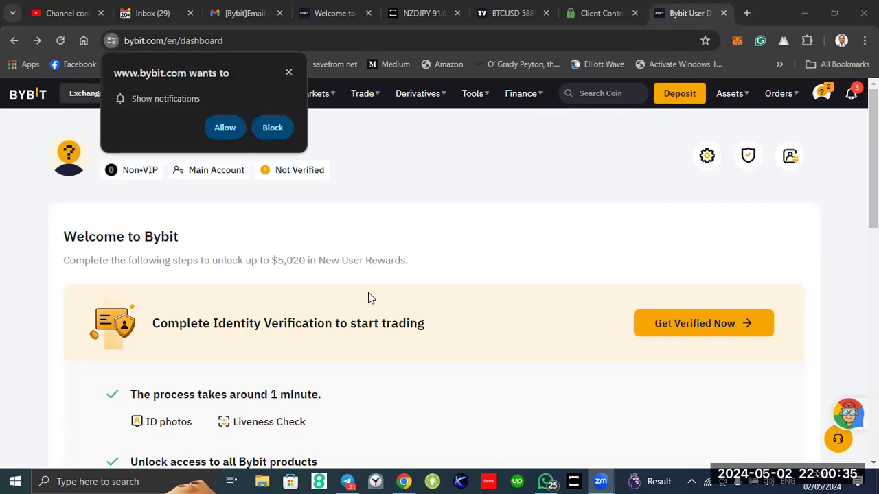
# Block site notifications and mark up the Not Verified badge and Lv. 1 verification reminder.
pyautogui.click(272, 128)
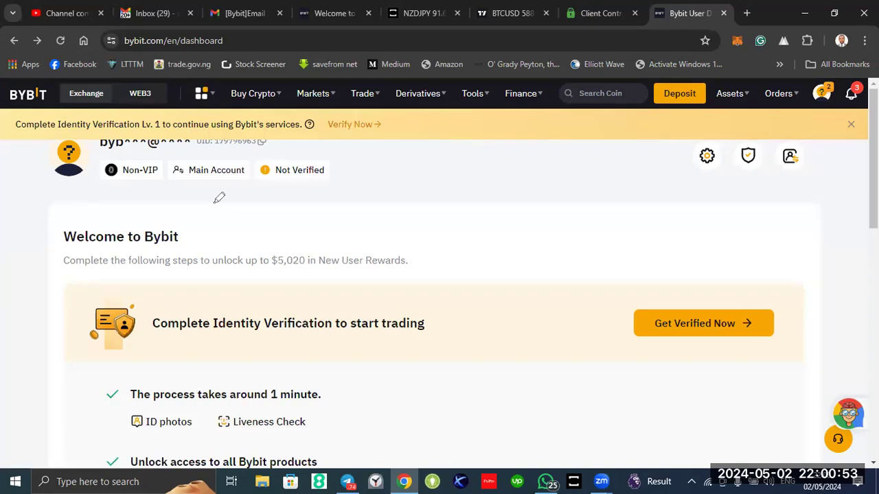
pyautogui.moveTo(264, 181)
pyautogui.mouseDown()
pyautogui.moveTo(339, 177)
pyautogui.moveTo(316, 158)
pyautogui.moveTo(250, 162)
pyautogui.moveTo(249, 183)
pyautogui.mouseUp()
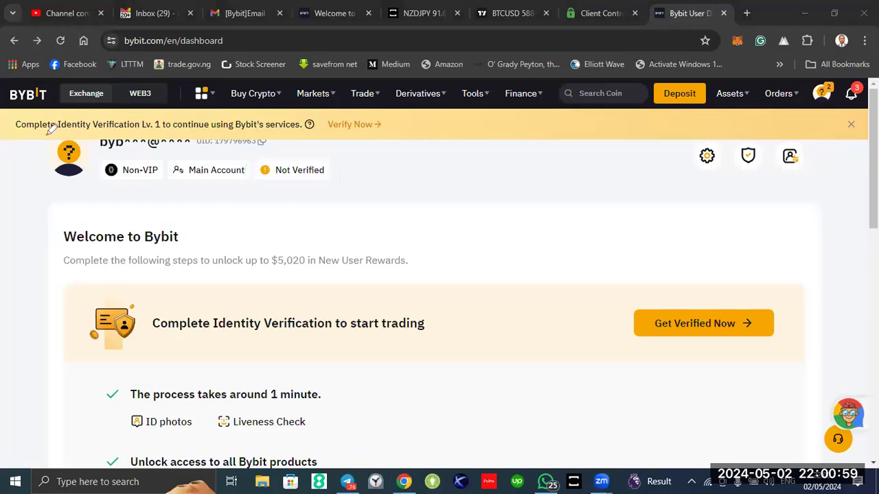
pyautogui.moveTo(50, 135)
pyautogui.mouseDown()
pyautogui.moveTo(383, 137)
pyautogui.moveTo(396, 119)
pyautogui.moveTo(302, 113)
pyautogui.moveTo(287, 140)
pyautogui.mouseUp()
# Look over the dashboard, then start identity verification with Get Verified Now.
pyautogui.scroll(-3, 536, 241)
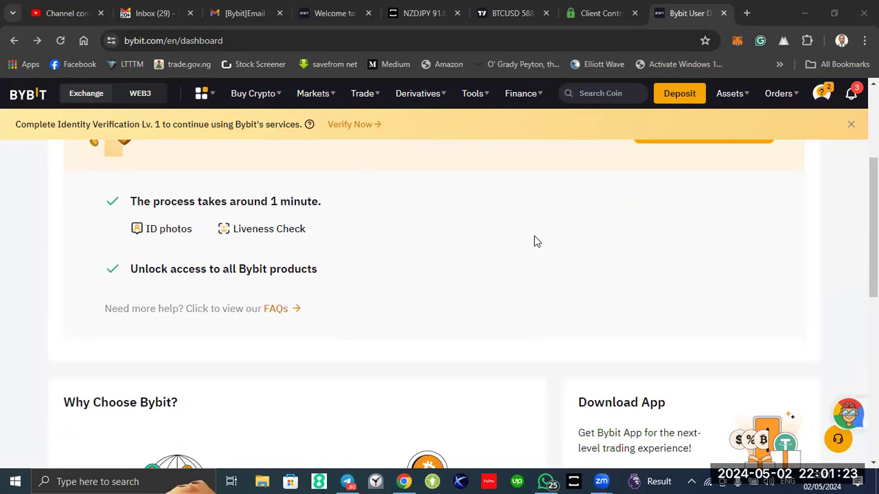
pyautogui.scroll(1, 534, 242)
pyautogui.scroll(-1, 443, 275)
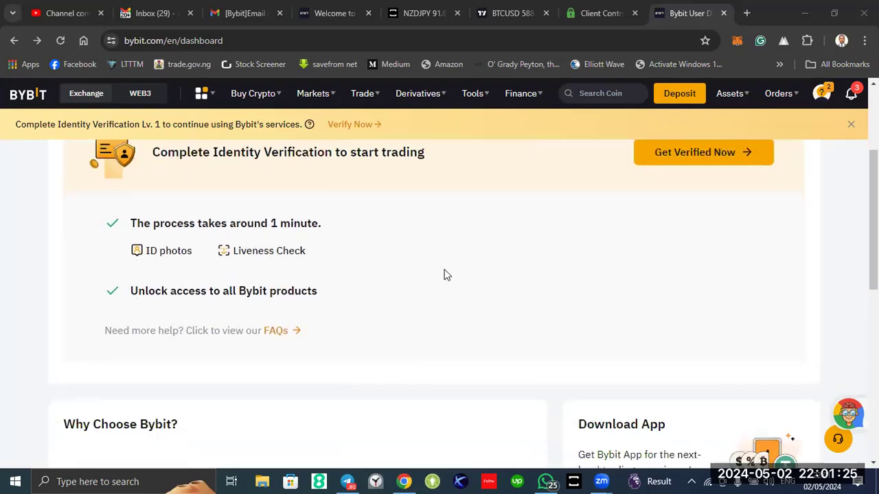
pyautogui.scroll(-4, 443, 275)
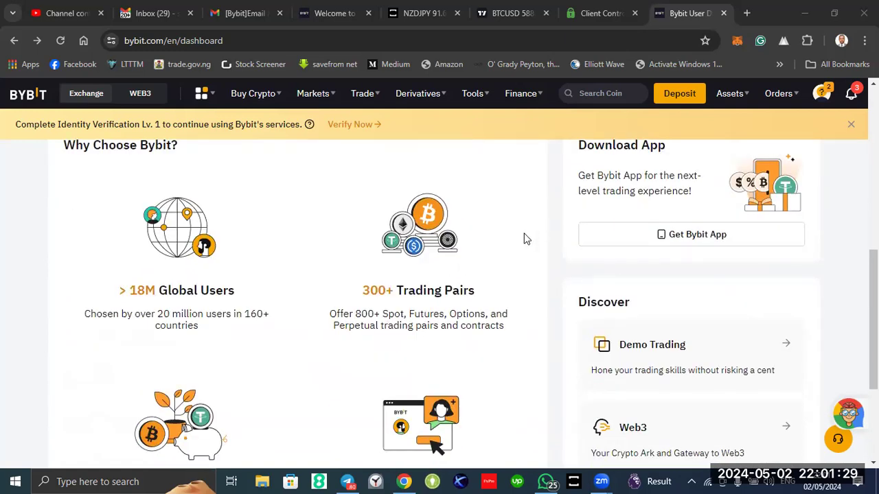
pyautogui.scroll(-3, 526, 238)
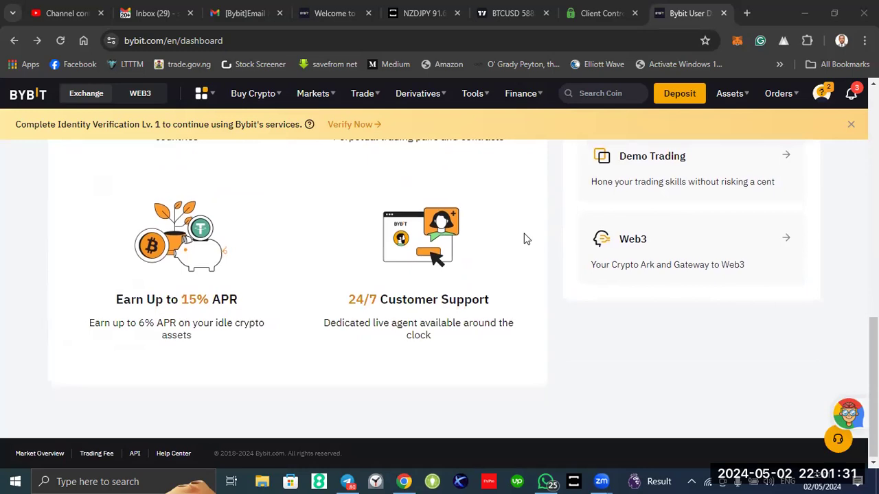
pyautogui.scroll(8, 524, 238)
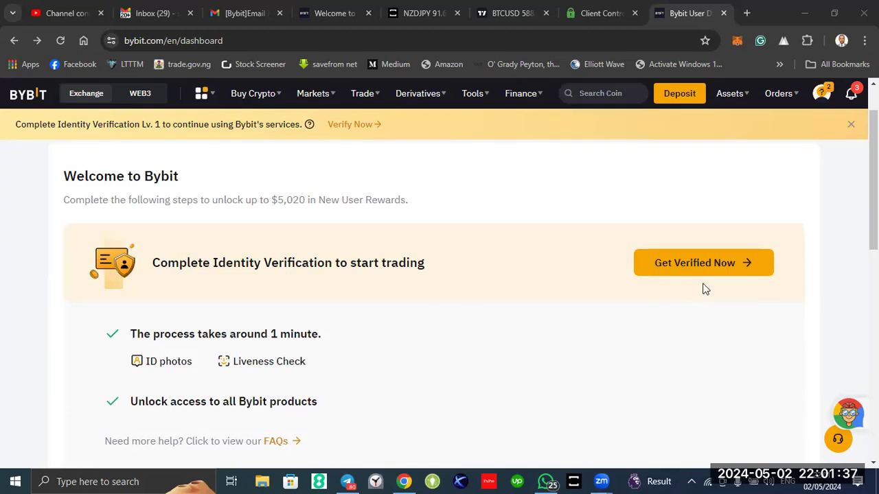
pyautogui.click(699, 261)
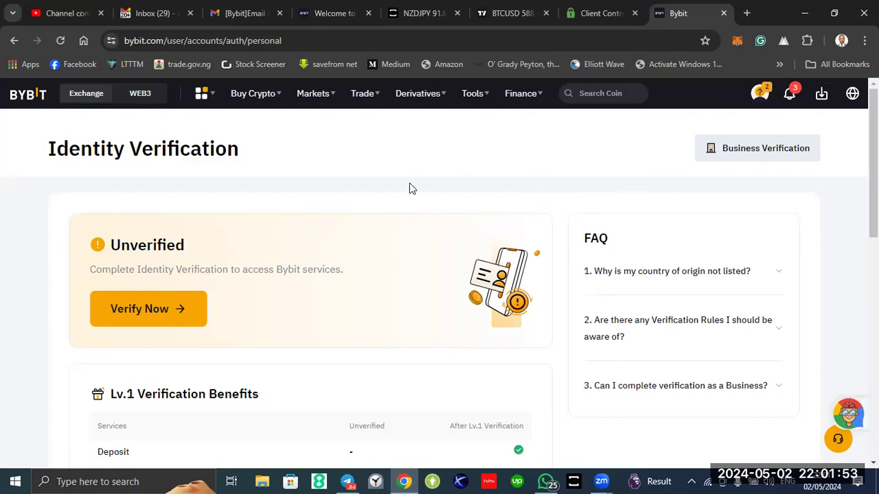
pyautogui.scroll(-1, 409, 188)
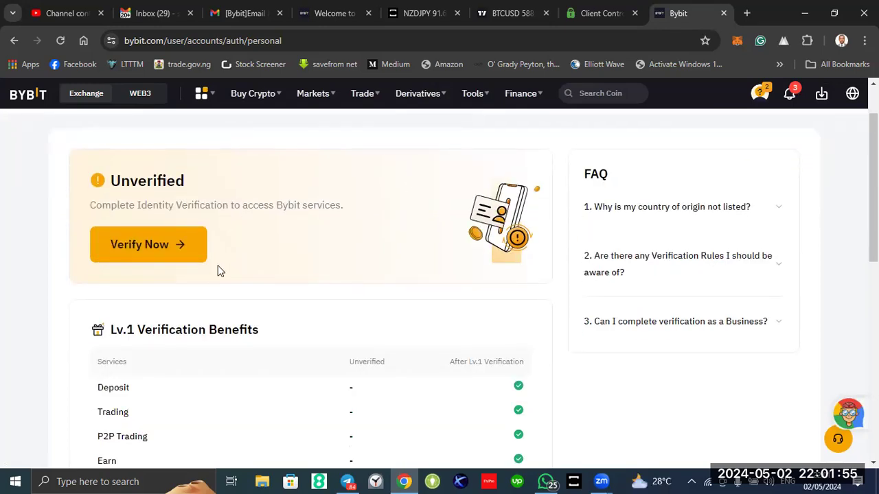
pyautogui.scroll(-2, 217, 269)
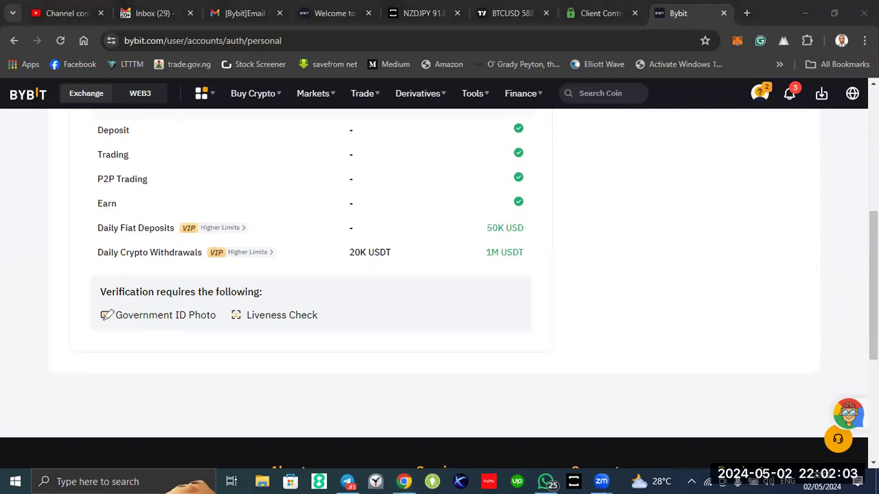
pyautogui.moveTo(99, 323)
pyautogui.mouseDown()
pyautogui.moveTo(213, 331)
pyautogui.moveTo(237, 310)
pyautogui.moveTo(147, 301)
pyautogui.moveTo(92, 309)
pyautogui.moveTo(98, 320)
pyautogui.mouseUp()
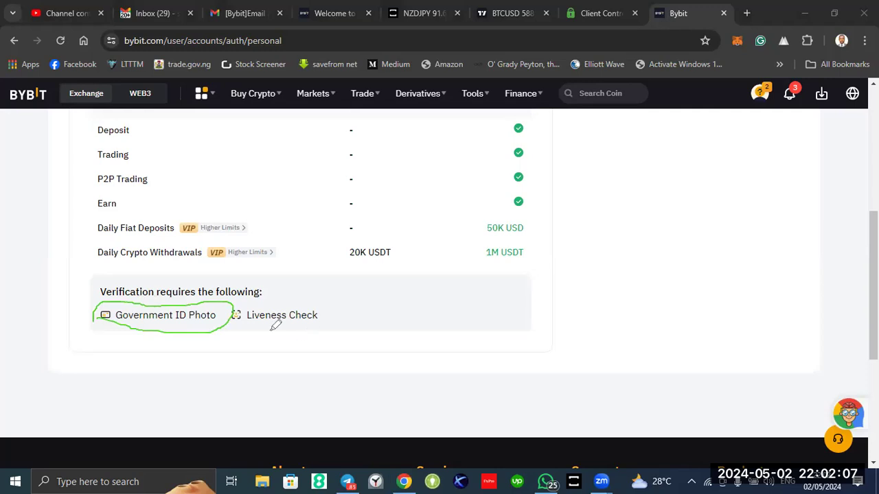
pyautogui.moveTo(241, 322)
pyautogui.mouseDown()
pyautogui.moveTo(338, 317)
pyautogui.moveTo(291, 300)
pyautogui.moveTo(240, 303)
pyautogui.moveTo(227, 325)
pyautogui.mouseUp()
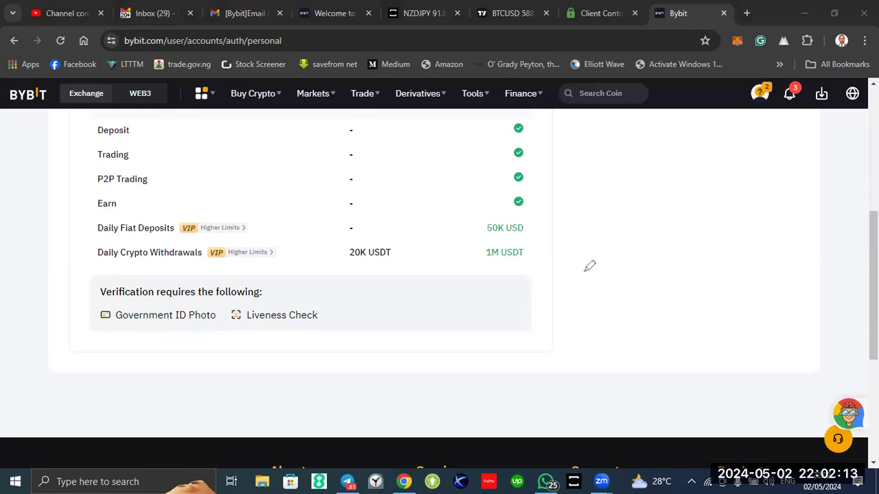
pyautogui.press('Escape')
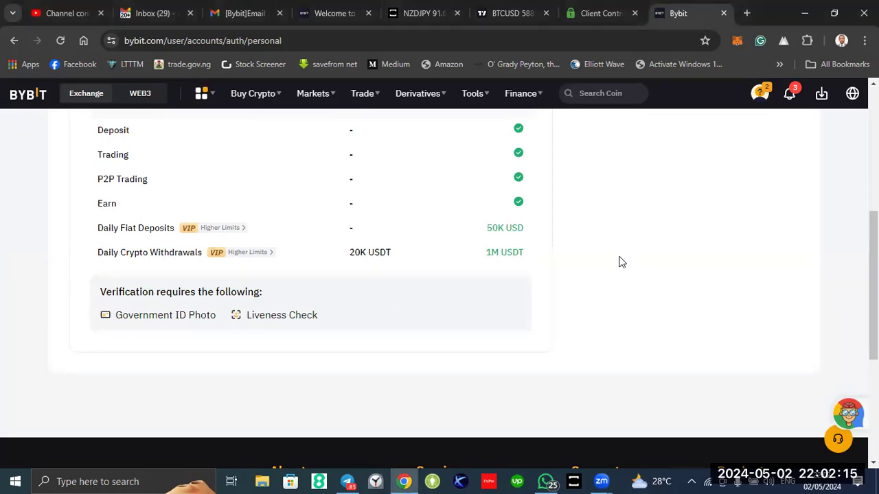
pyautogui.scroll(3, 621, 261)
pyautogui.scroll(-4, 620, 261)
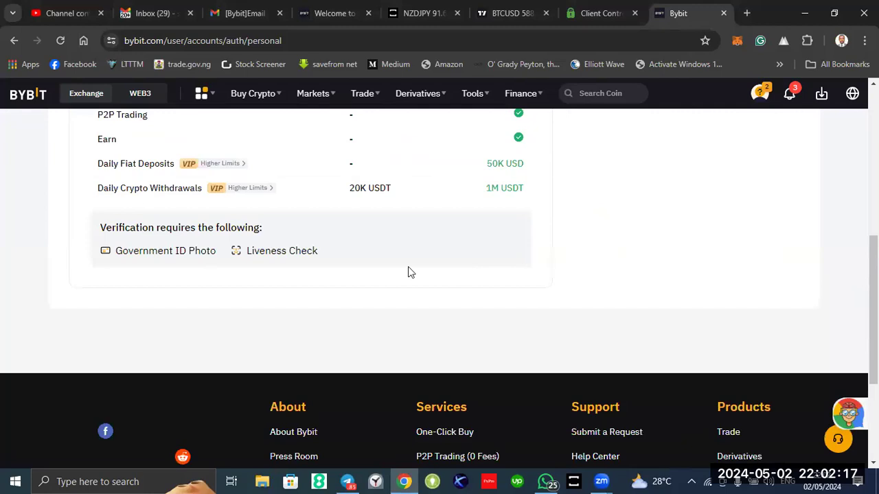
pyautogui.scroll(-3, 453, 288)
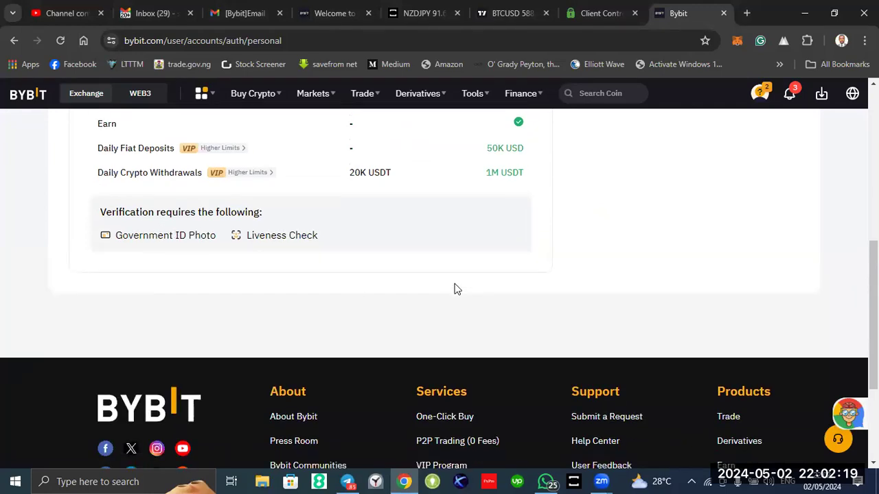
pyautogui.scroll(4, 455, 288)
pyautogui.scroll(3, 457, 288)
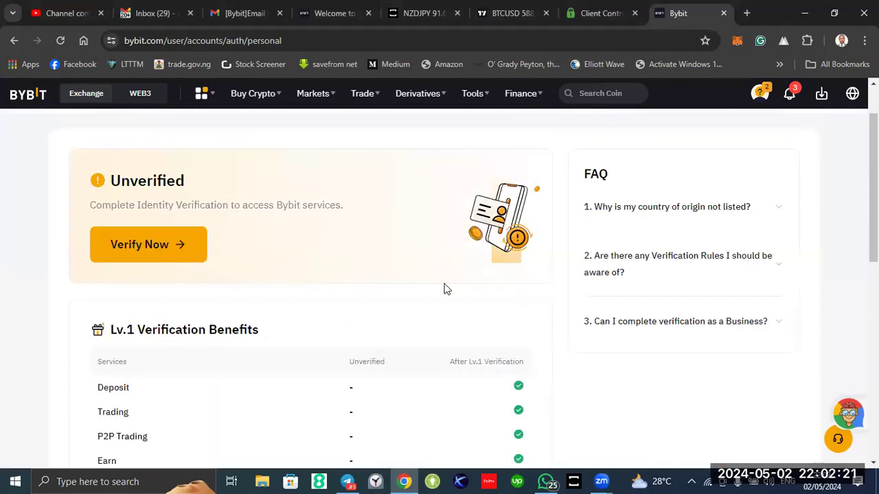
# Open Verify Now with South Africa as issuing country, choose Passport, and underline the verify-with-app option.
pyautogui.click(163, 247)
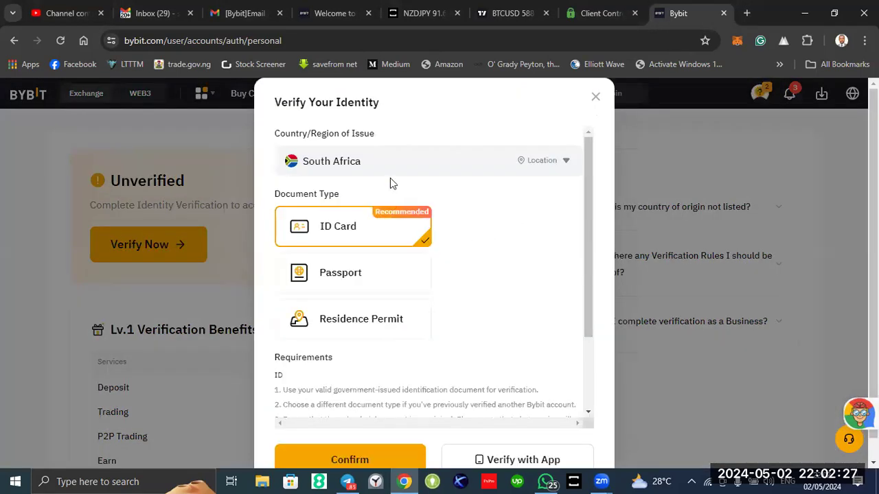
pyautogui.scroll(-3, 514, 247)
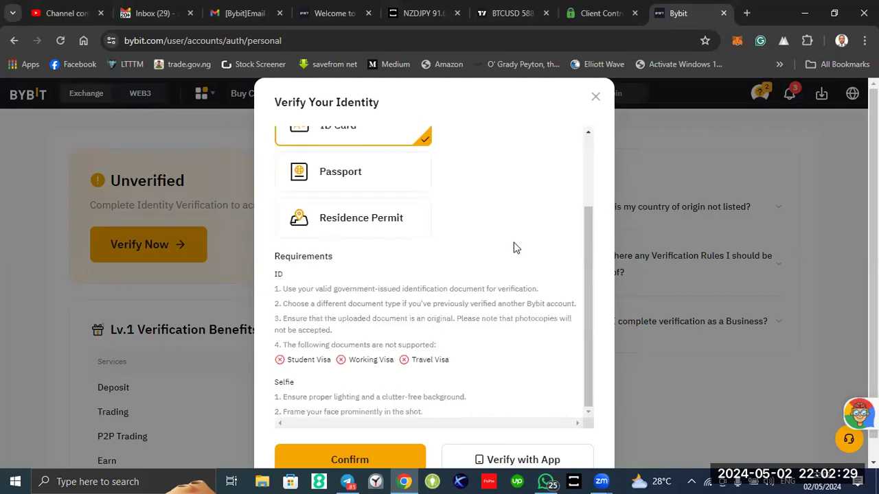
pyautogui.scroll(1, 492, 237)
pyautogui.scroll(1, 332, 200)
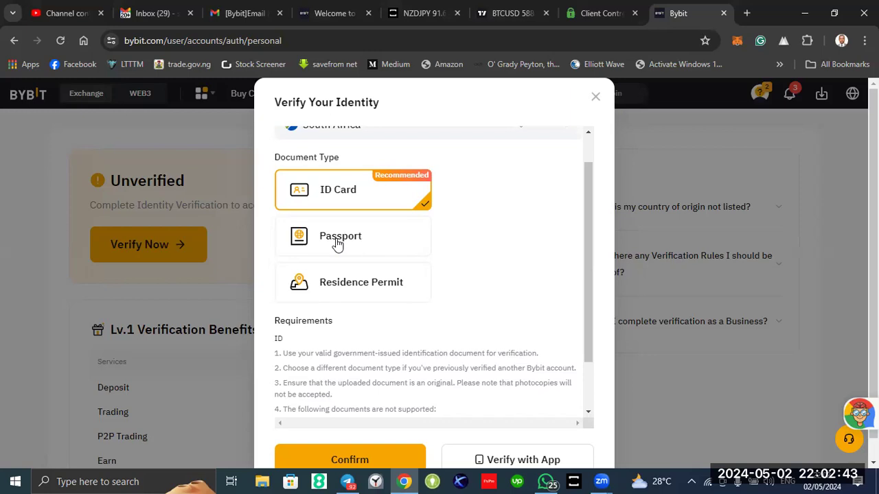
pyautogui.click(338, 245)
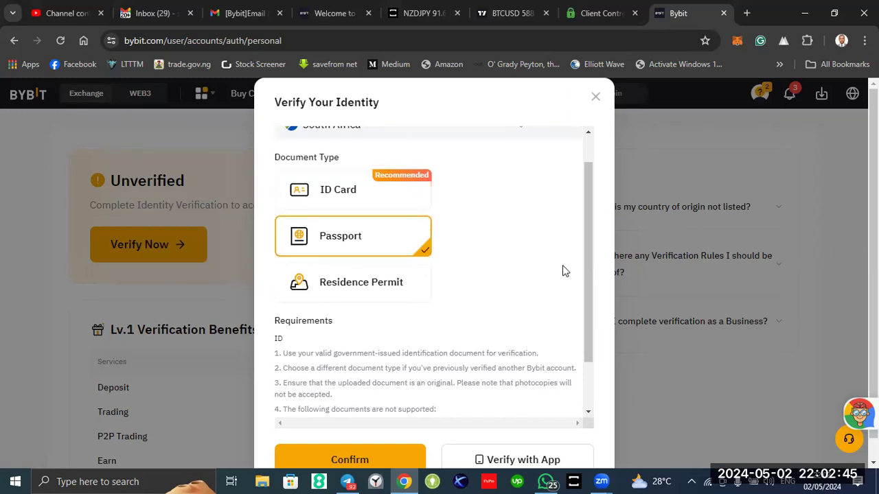
pyautogui.scroll(-1, 562, 265)
pyautogui.scroll(-1, 562, 195)
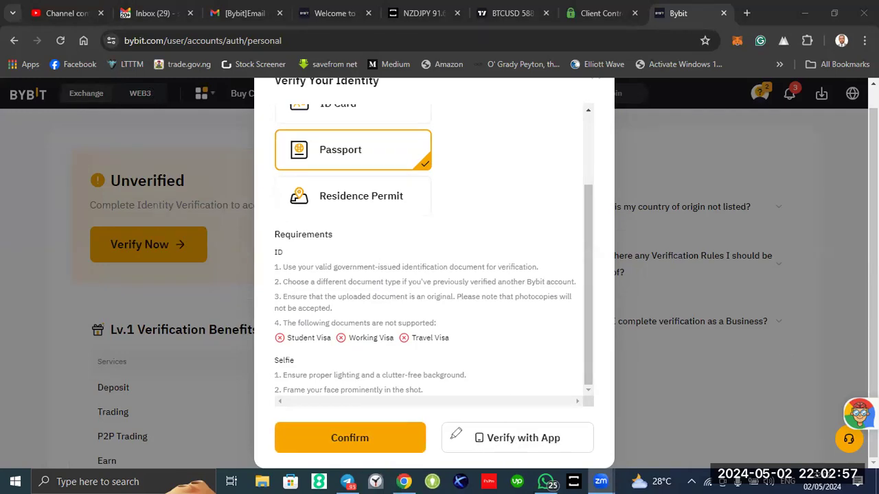
pyautogui.moveTo(459, 446)
pyautogui.mouseDown()
pyautogui.moveTo(576, 445)
pyautogui.moveTo(548, 421)
pyautogui.moveTo(489, 416)
pyautogui.moveTo(461, 450)
pyautogui.mouseUp()
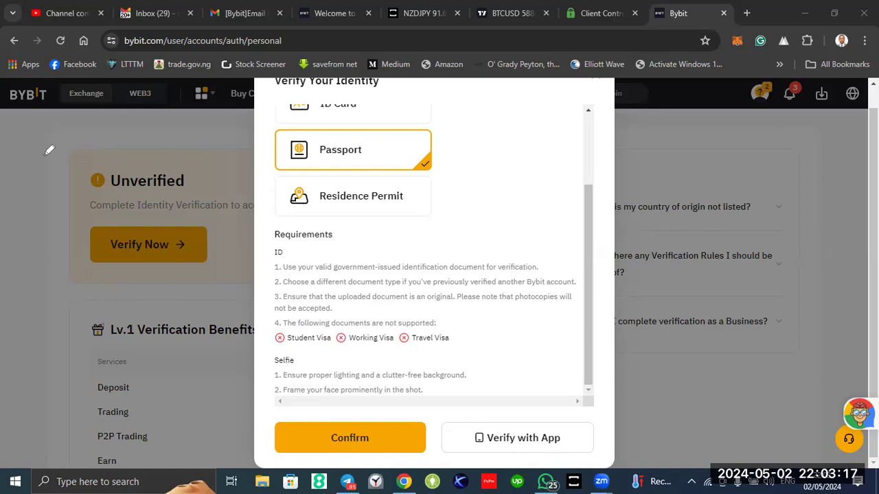
# Confirm Passport as the document type and dismiss the stray download prompt and notice.
pyautogui.click(356, 439)
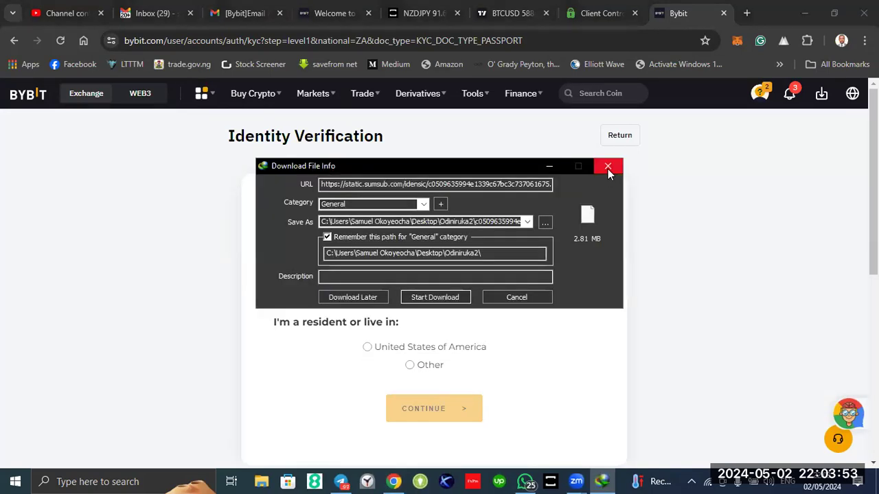
pyautogui.click(608, 167)
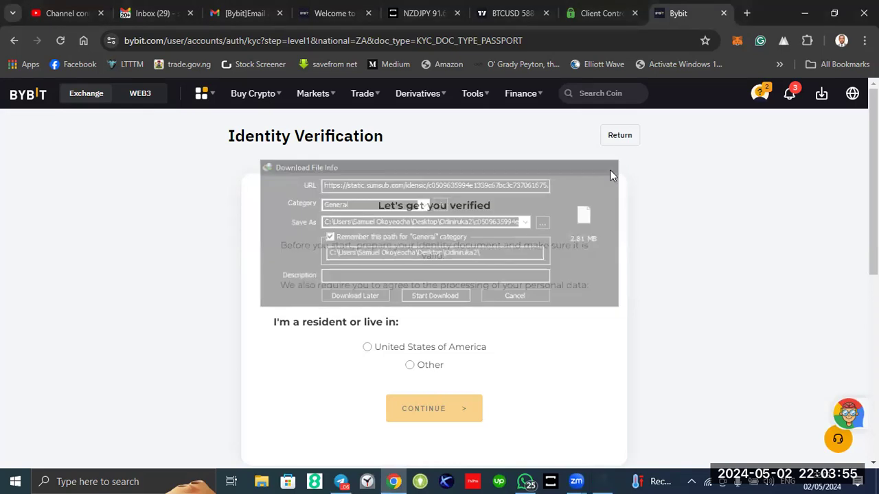
pyautogui.click(564, 152)
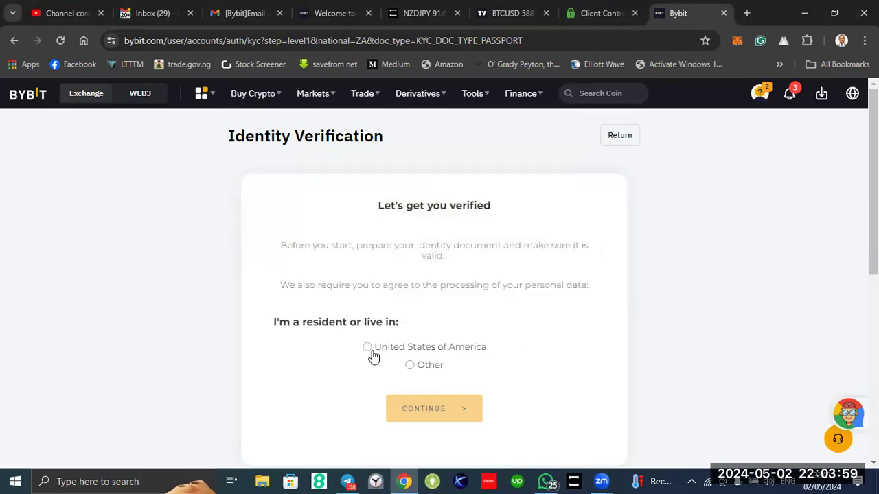
# Set place of residence to Other and accept the consent to continue.
pyautogui.click(367, 349)
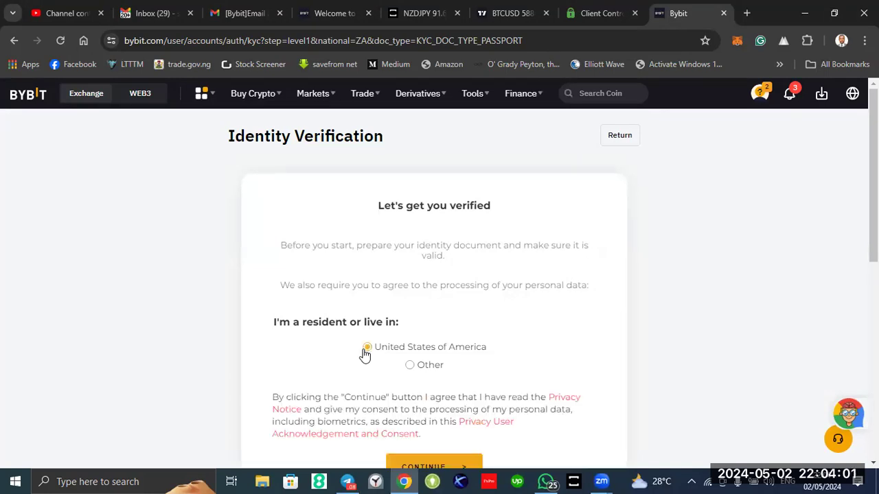
pyautogui.click(410, 366)
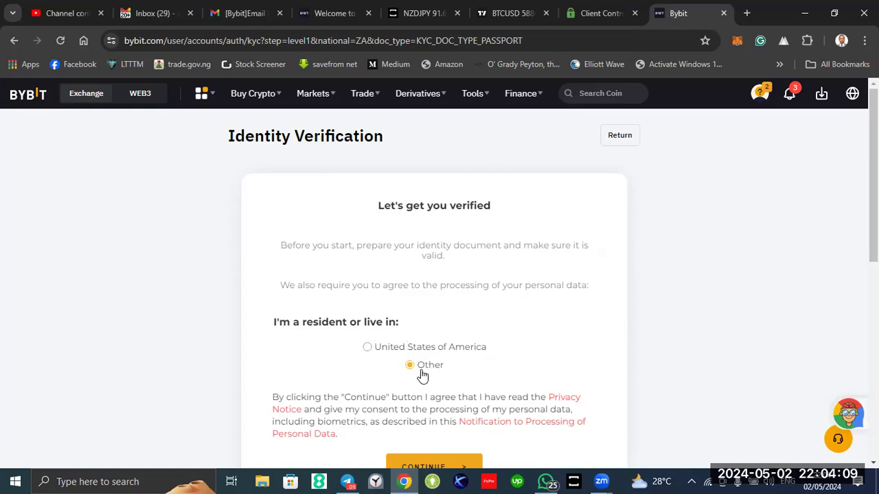
pyautogui.scroll(-2, 513, 364)
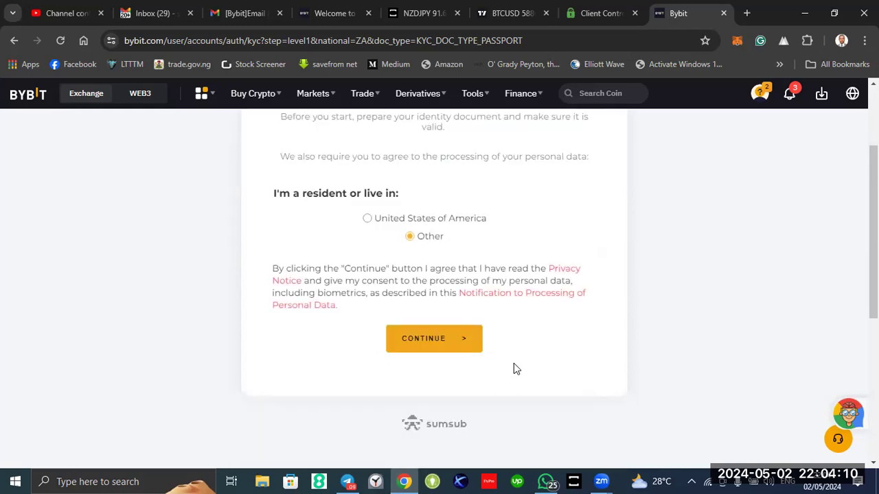
pyautogui.click(430, 345)
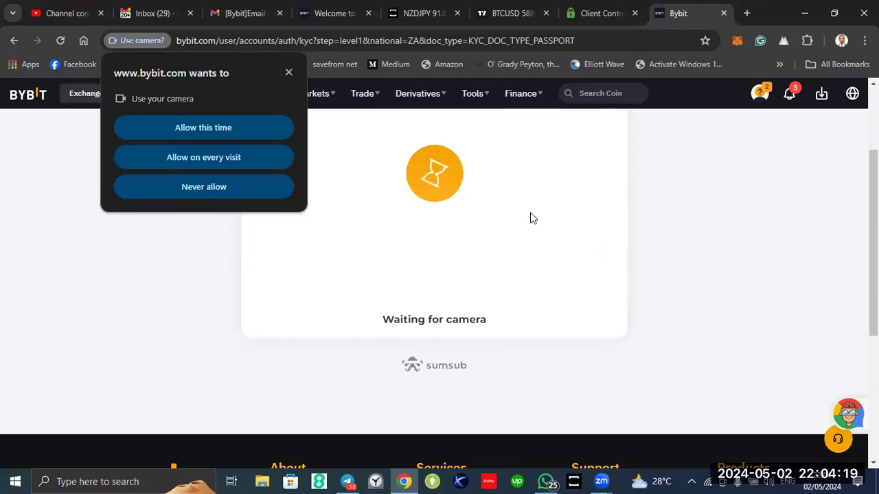
# Allow camera access for the passport capture, then return to the Unverified overview page.
pyautogui.click(199, 129)
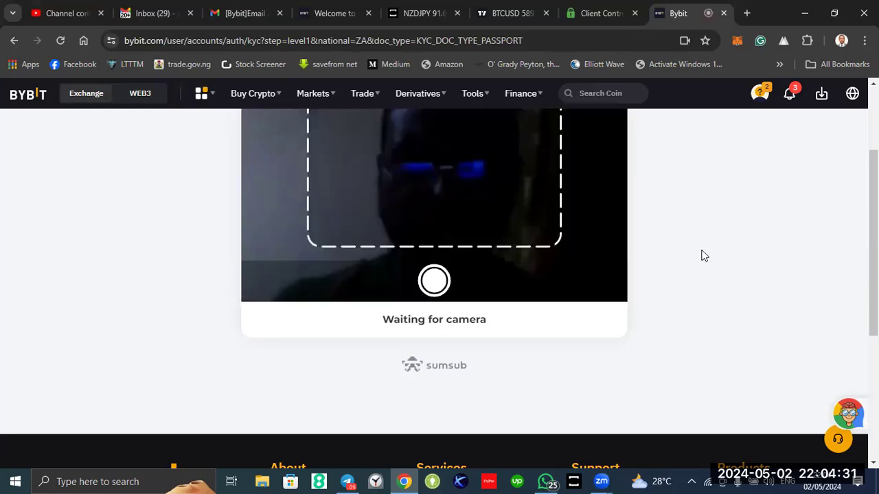
pyautogui.scroll(2, 708, 249)
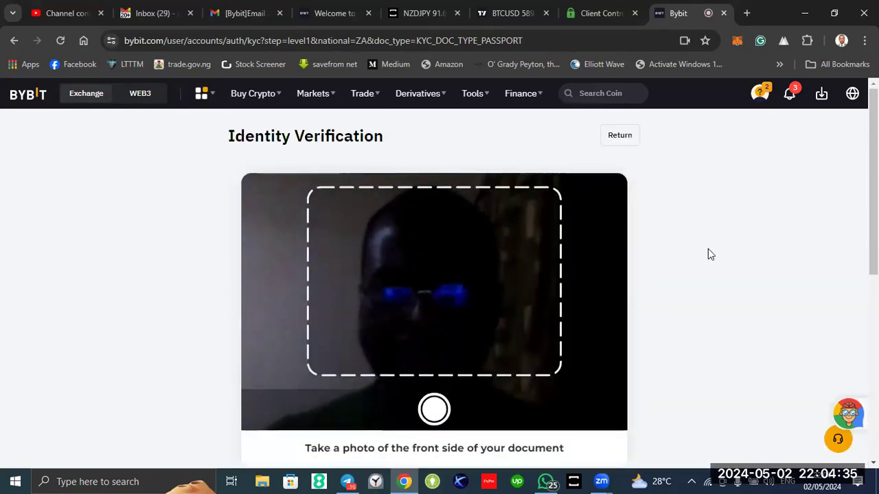
pyautogui.scroll(-1, 709, 254)
pyautogui.scroll(1, 708, 250)
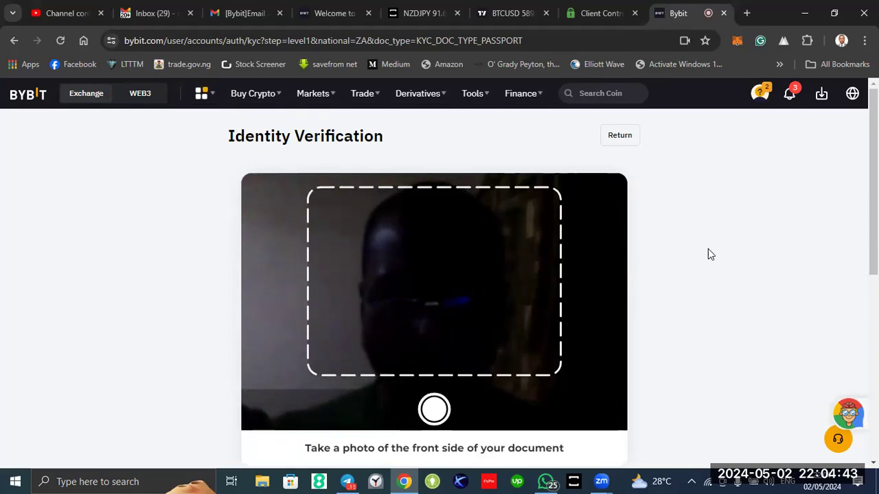
pyautogui.scroll(-1, 686, 260)
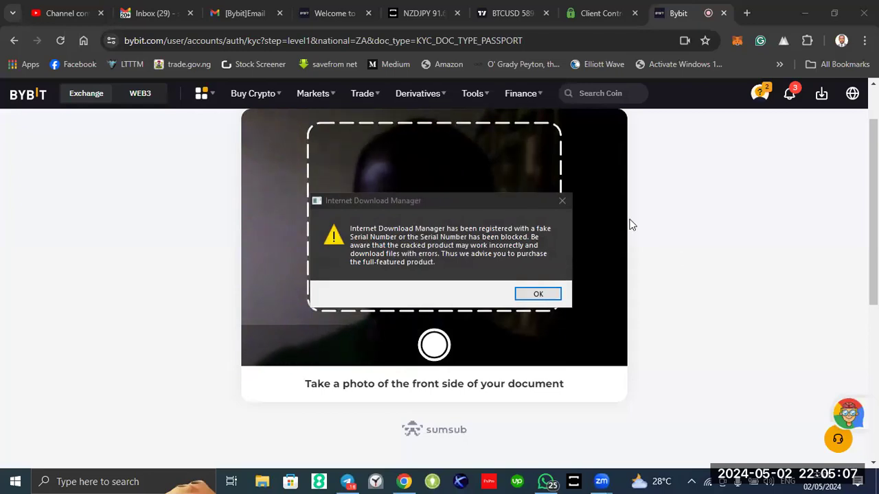
pyautogui.click(562, 200)
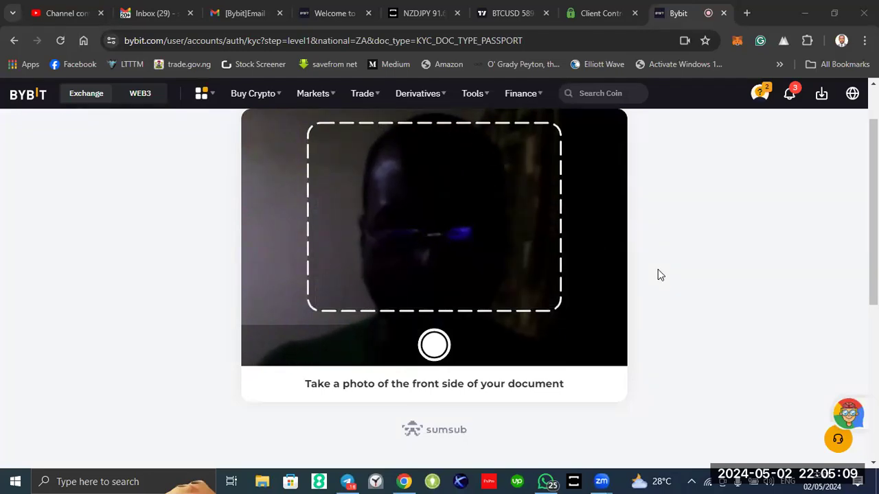
pyautogui.scroll(1, 658, 275)
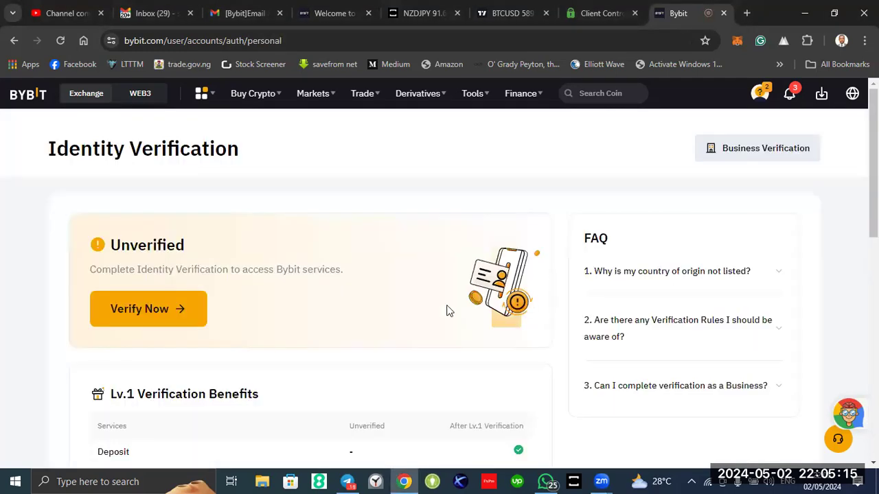
# Restart identity verification and show the Verify with App QR code.
pyautogui.scroll(-3, 446, 309)
pyautogui.click(126, 314)
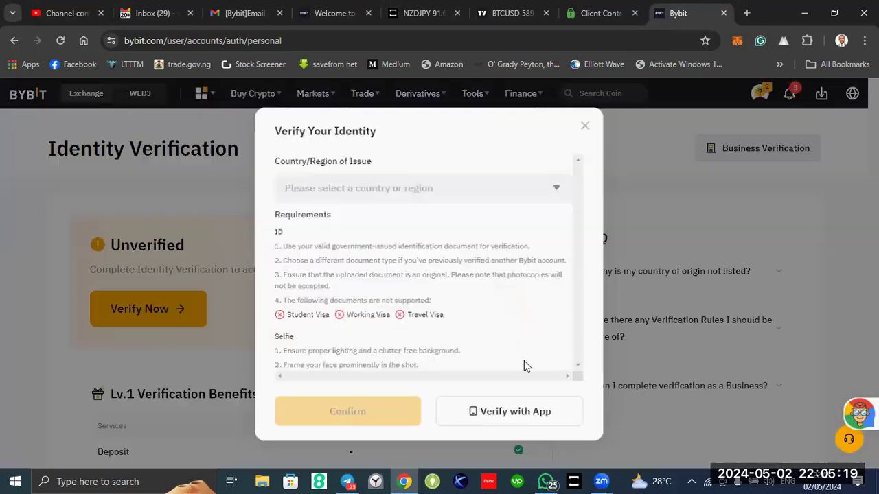
pyautogui.scroll(-2, 515, 332)
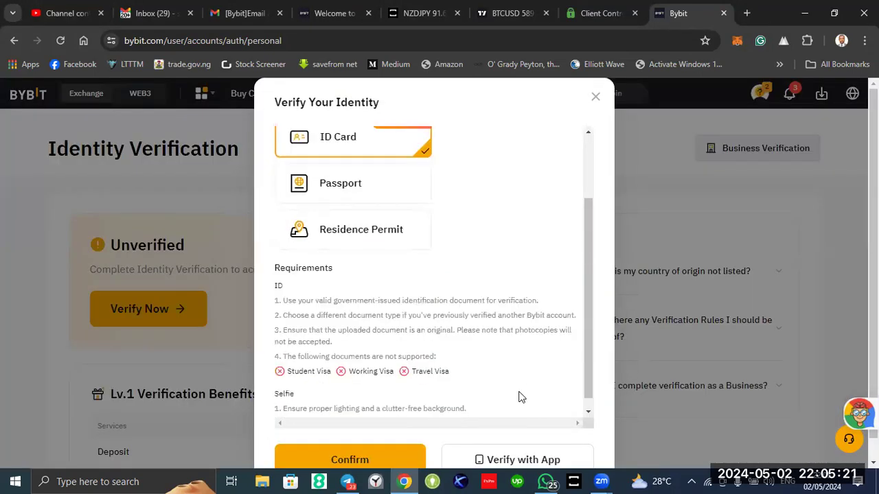
pyautogui.scroll(-1, 519, 432)
pyautogui.click(521, 461)
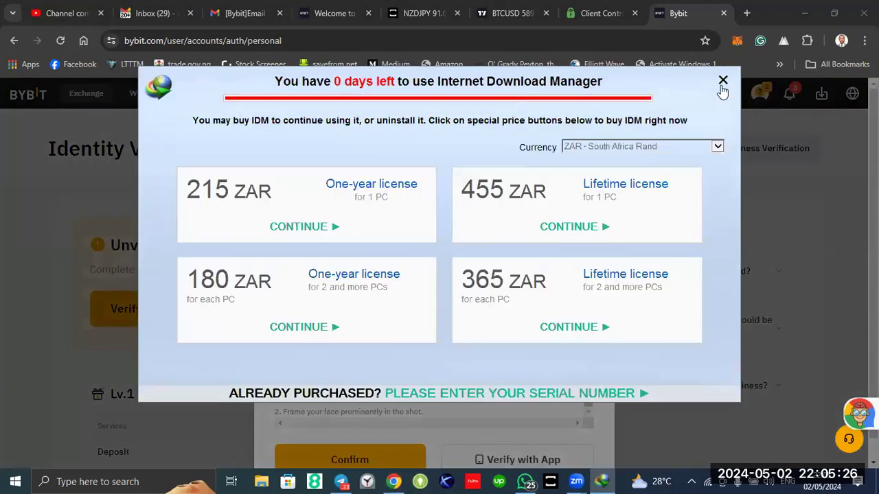
# Dismiss the download manager nag, circle the QR code, and close the QR window.
pyautogui.click(723, 81)
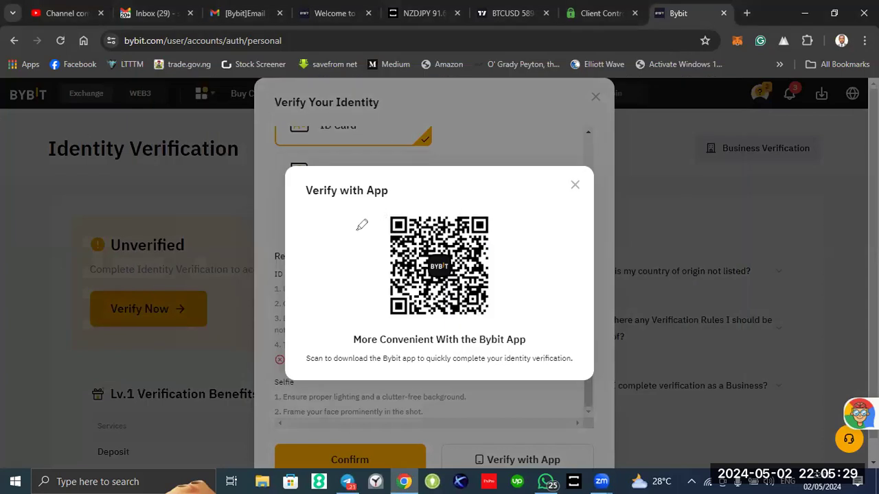
pyautogui.moveTo(363, 217)
pyautogui.mouseDown()
pyautogui.moveTo(508, 298)
pyautogui.moveTo(508, 253)
pyautogui.mouseUp()
pyautogui.moveTo(376, 243); pyautogui.dragTo(496, 300)
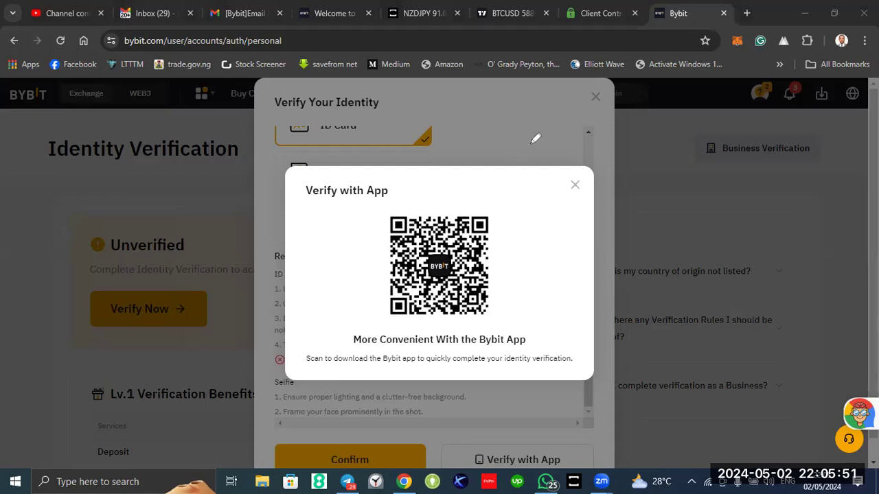
pyautogui.click(574, 187)
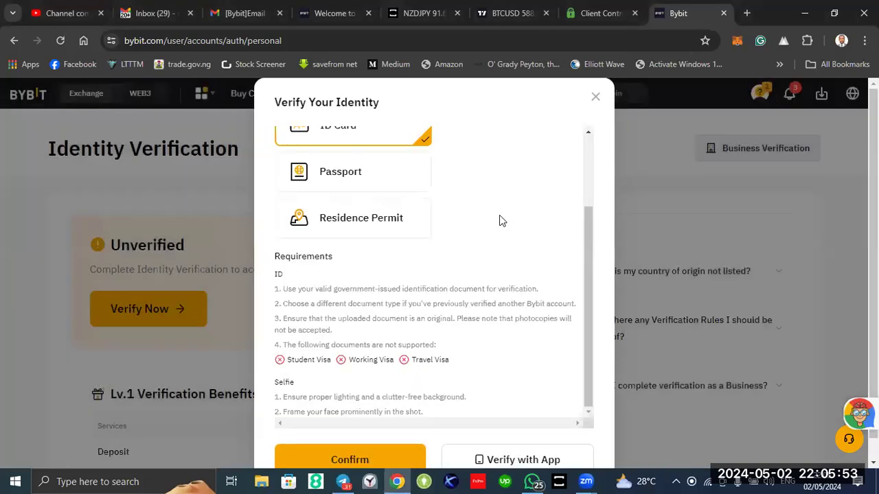
pyautogui.scroll(3, 501, 227)
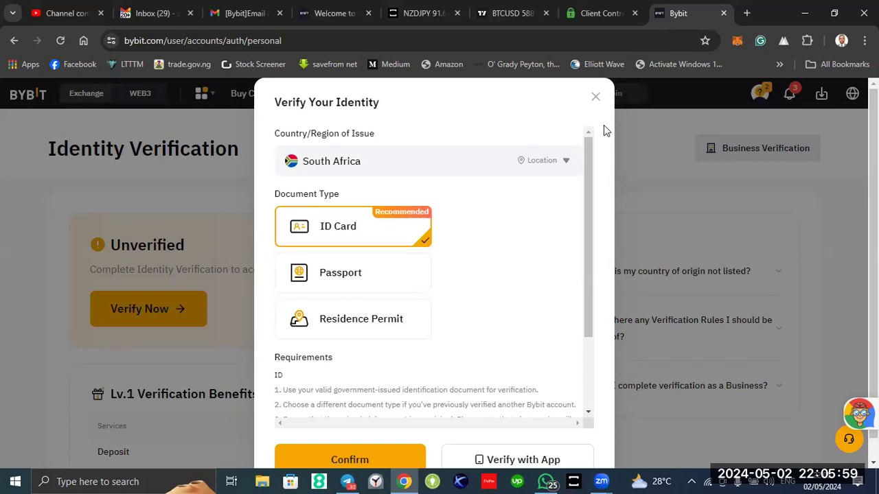
# Close the Verify Your Identity dialog, postpone with 'Yes, maybe later', and dismiss the on-hold survey.
pyautogui.click(596, 97)
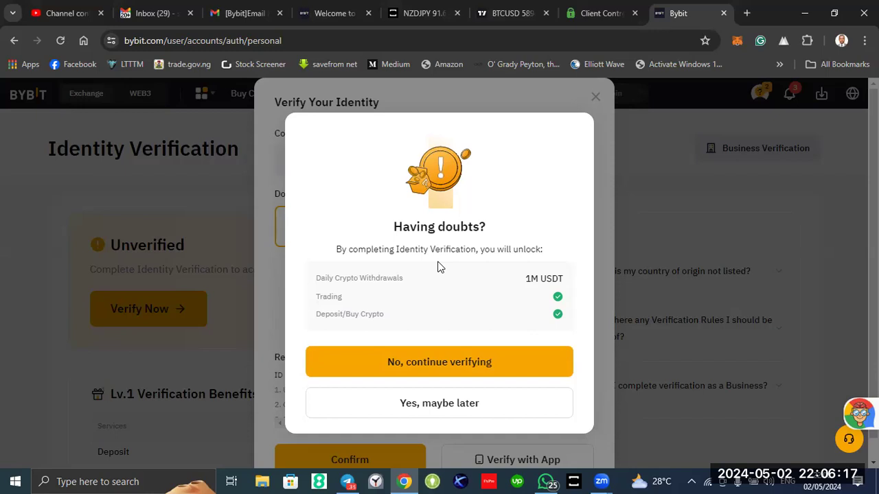
pyautogui.click(444, 415)
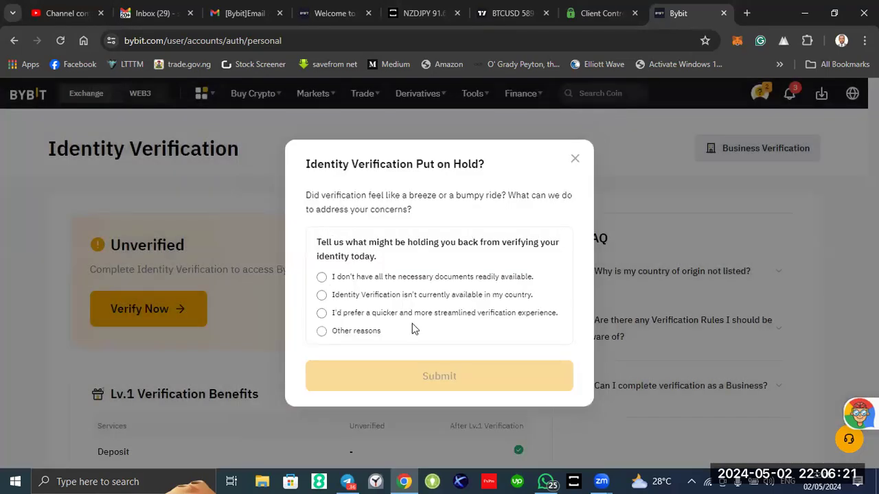
pyautogui.click(574, 159)
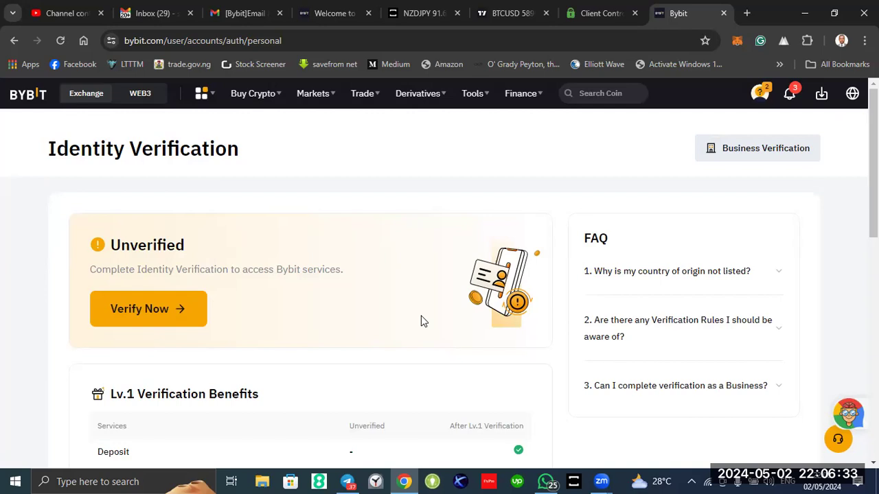
pyautogui.scroll(-5, 423, 321)
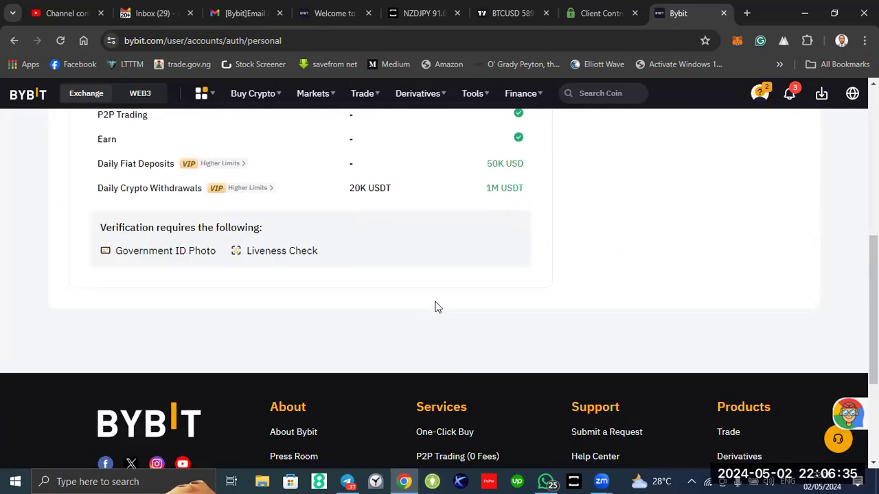
pyautogui.scroll(2, 626, 249)
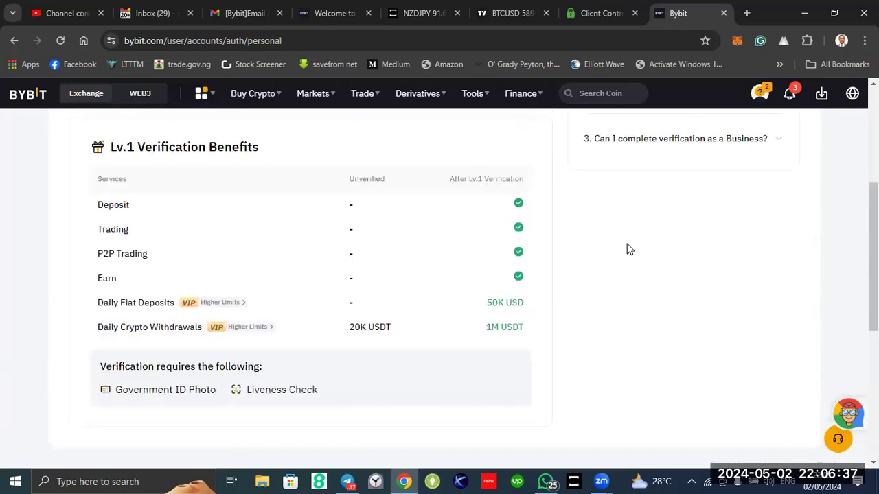
pyautogui.scroll(3, 626, 249)
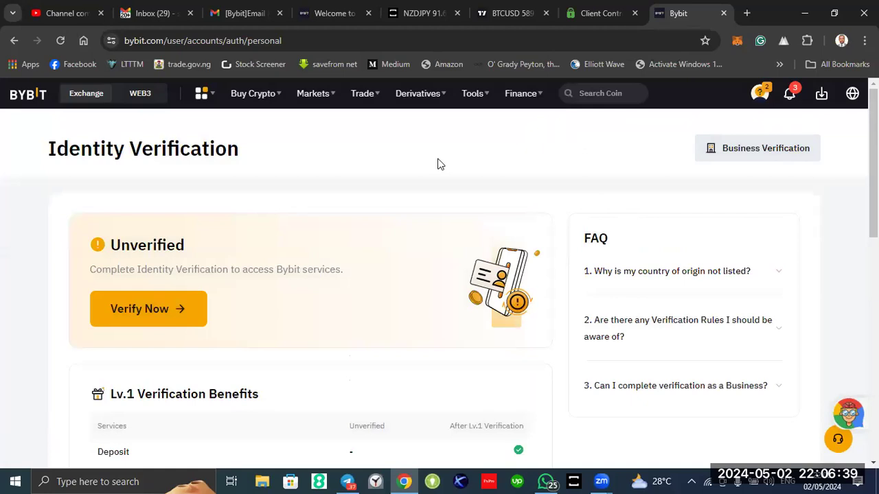